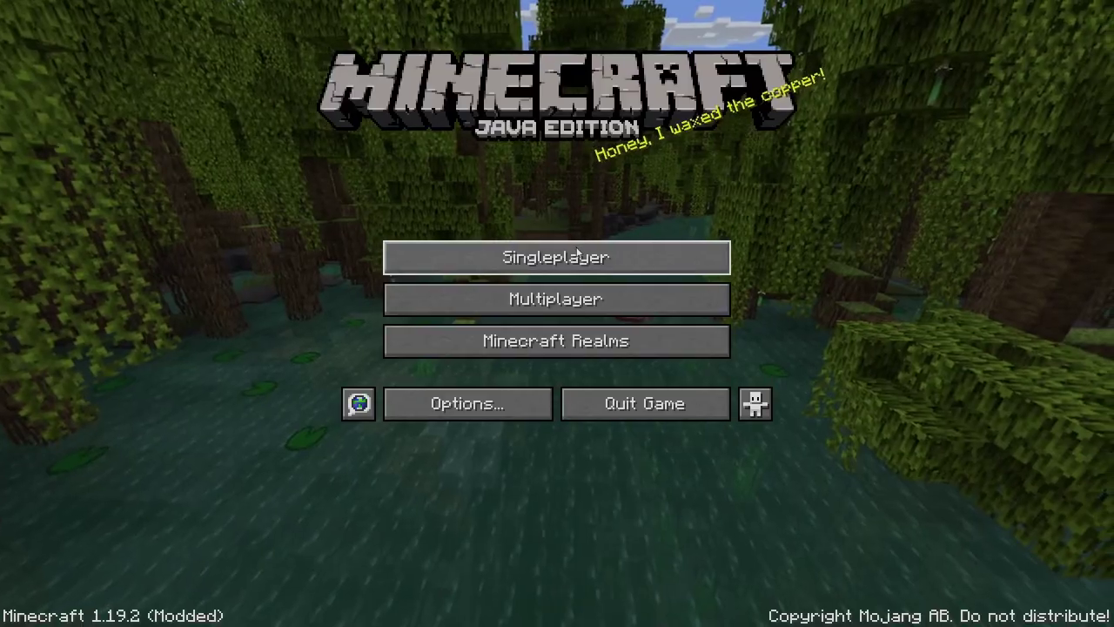
# - Make a backup of the first survival world from its Edit World screen
pyautogui.click(557, 256)
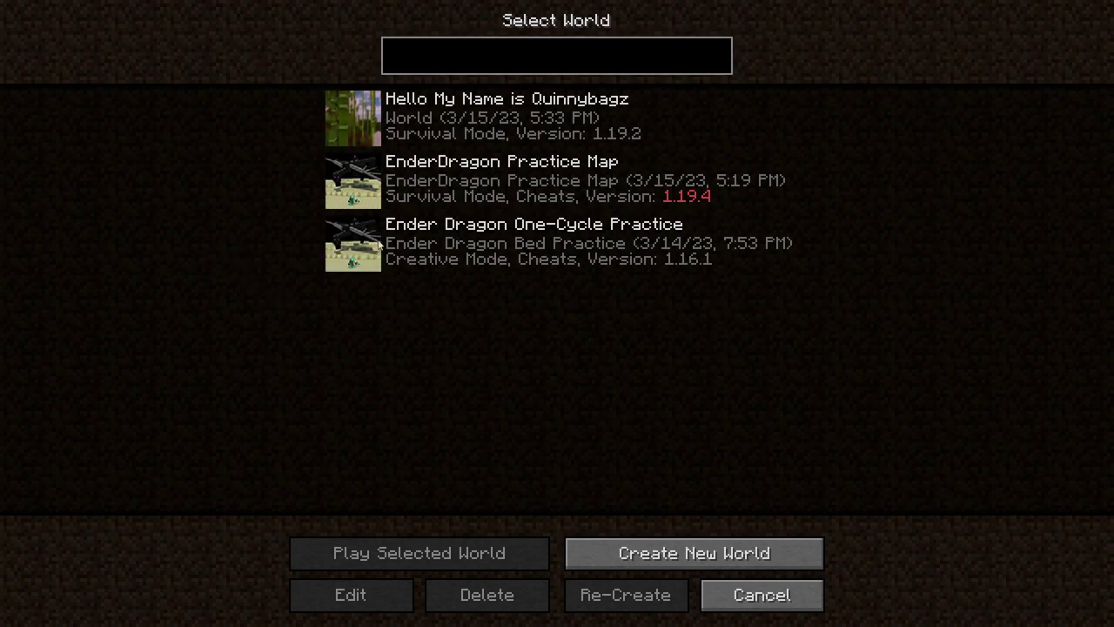
pyautogui.click(508, 125)
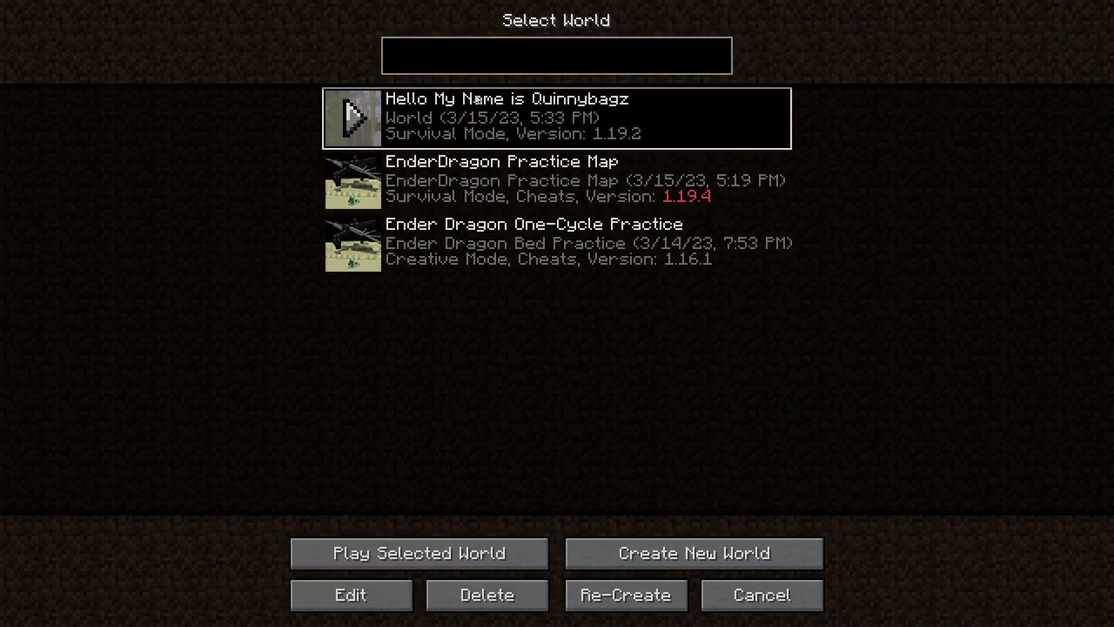
pyautogui.click(374, 596)
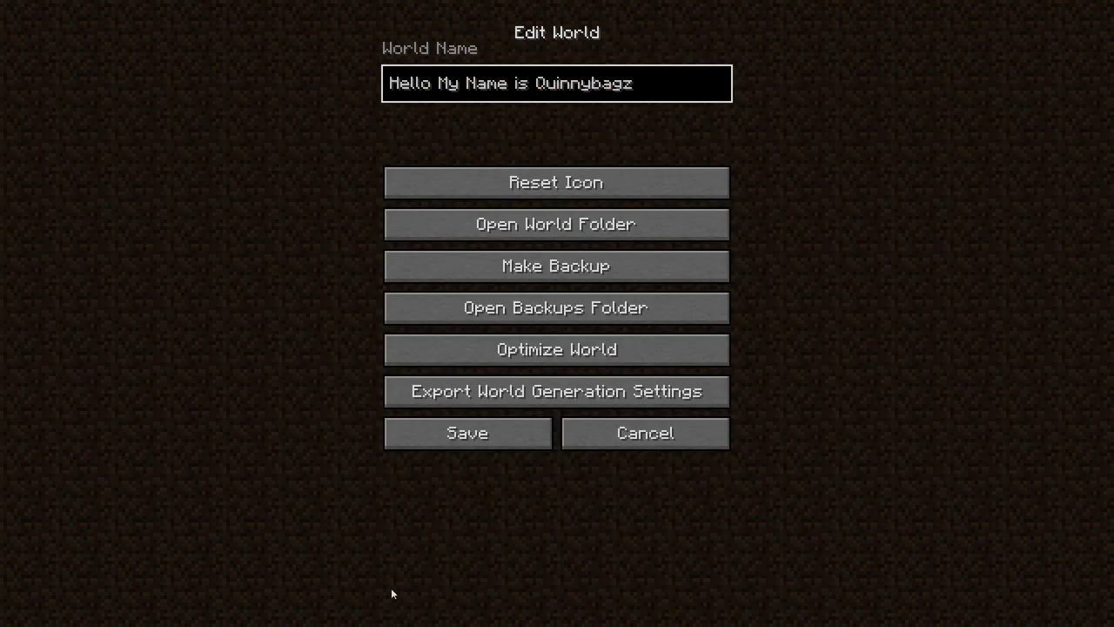
pyautogui.click(551, 270)
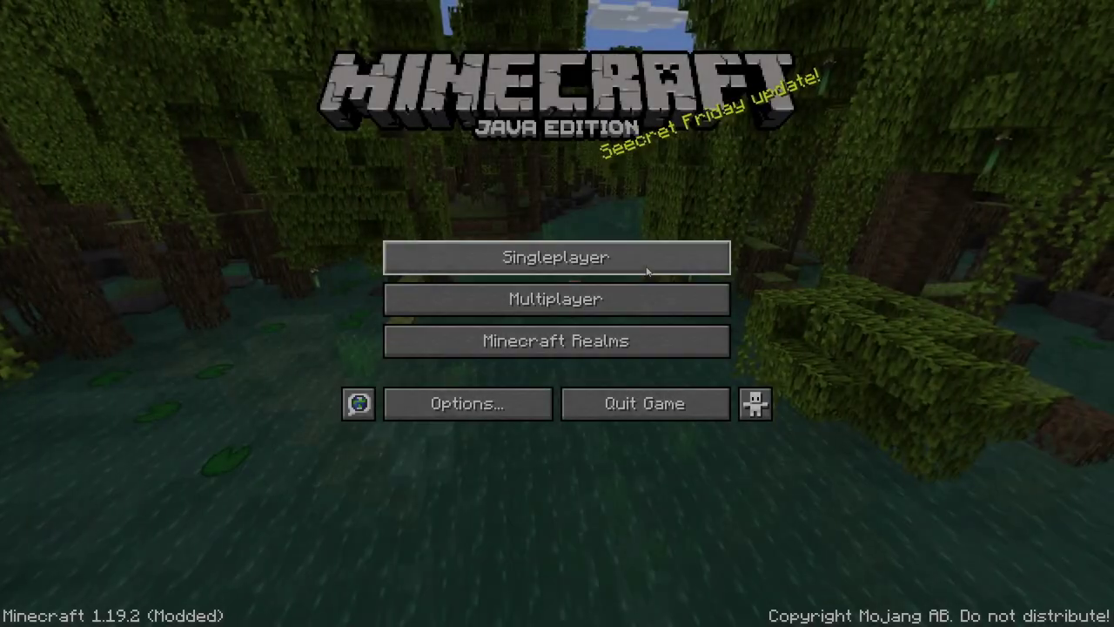
# - Open the backups folder from the first survival world's Edit World screen
pyautogui.click(647, 272)
pyautogui.click(453, 117)
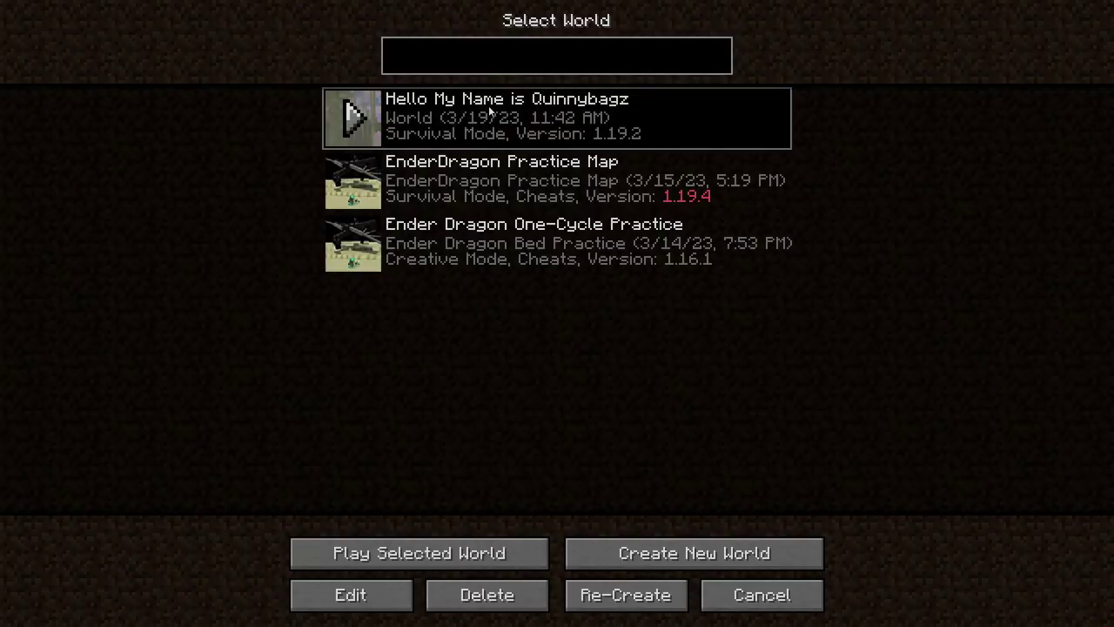
pyautogui.click(389, 605)
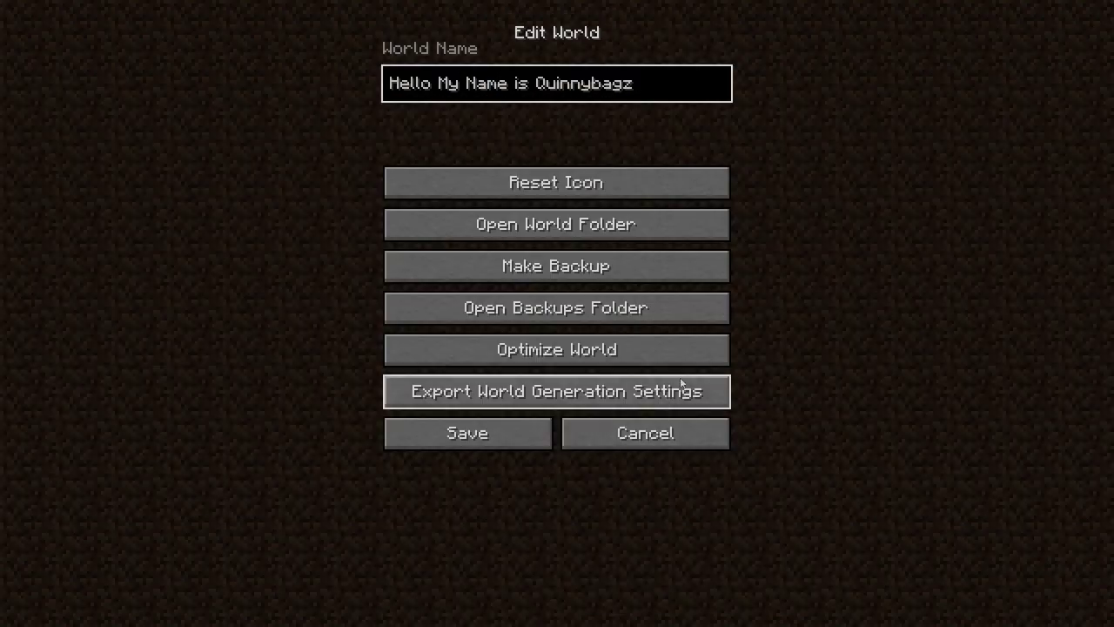
pyautogui.click(624, 319)
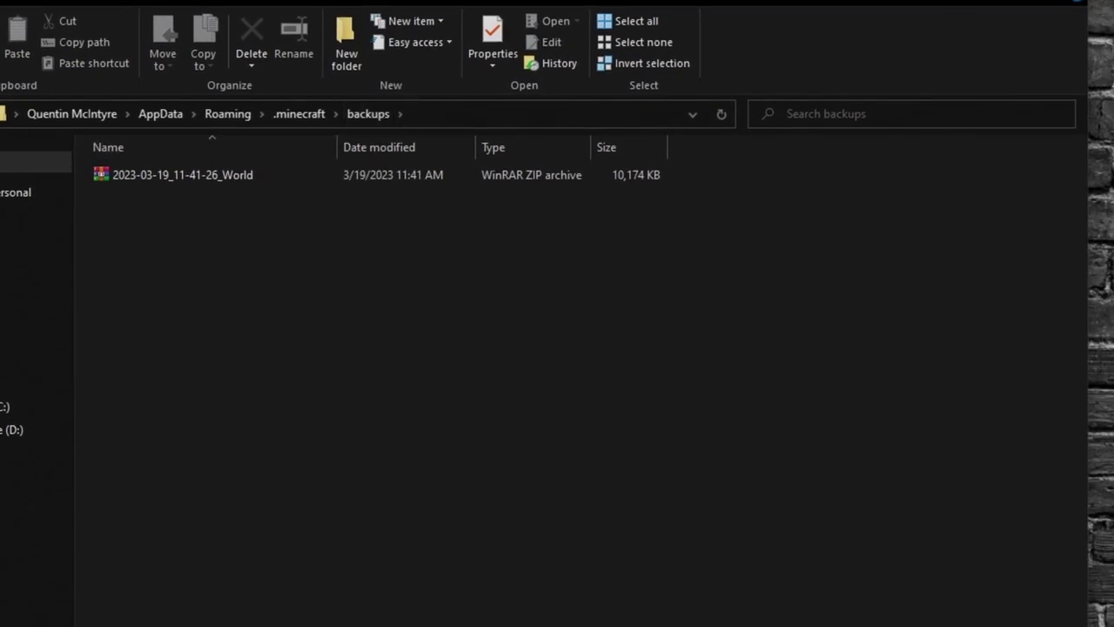
# - Extract the World folder from backup zip 2023-03-19_11-41-26_World onto the desktop with WinRAR
pyautogui.click(98, 175)
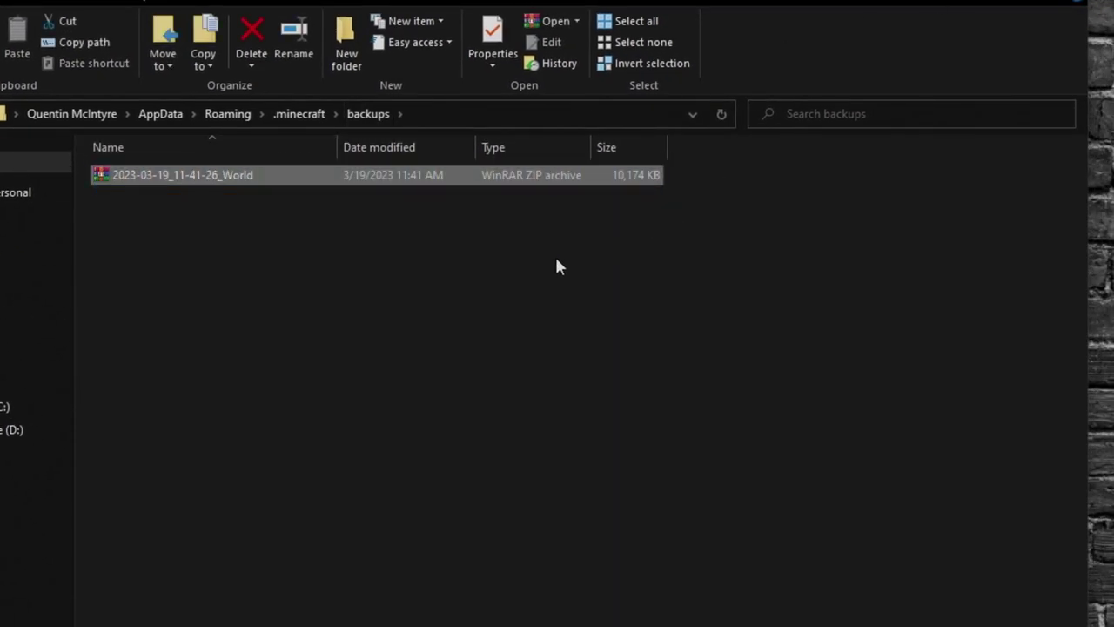
pyautogui.doubleClick(174, 175)
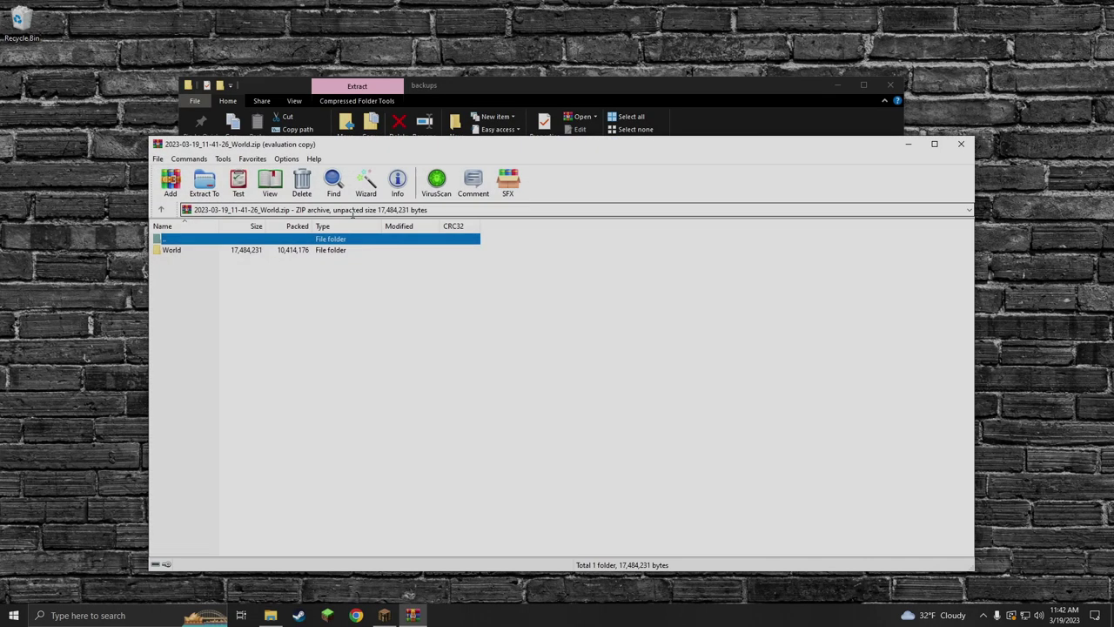
pyautogui.click(279, 250)
pyautogui.moveTo(366, 144); pyautogui.dragTo(596, 95)
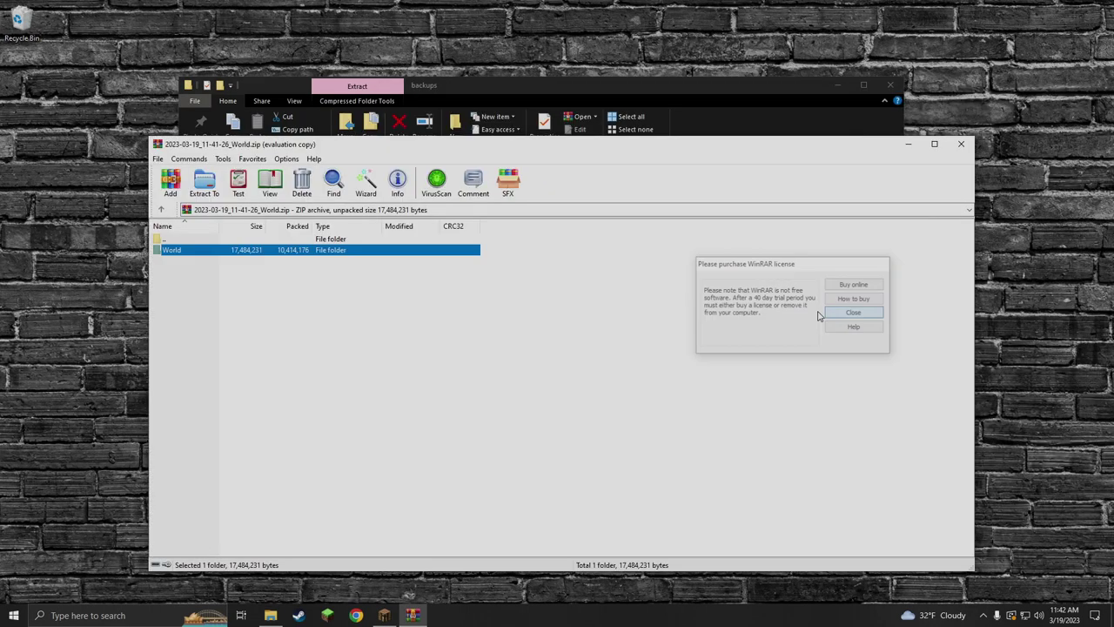
pyautogui.click(844, 313)
pyautogui.moveTo(330, 255); pyautogui.dragTo(115, 66)
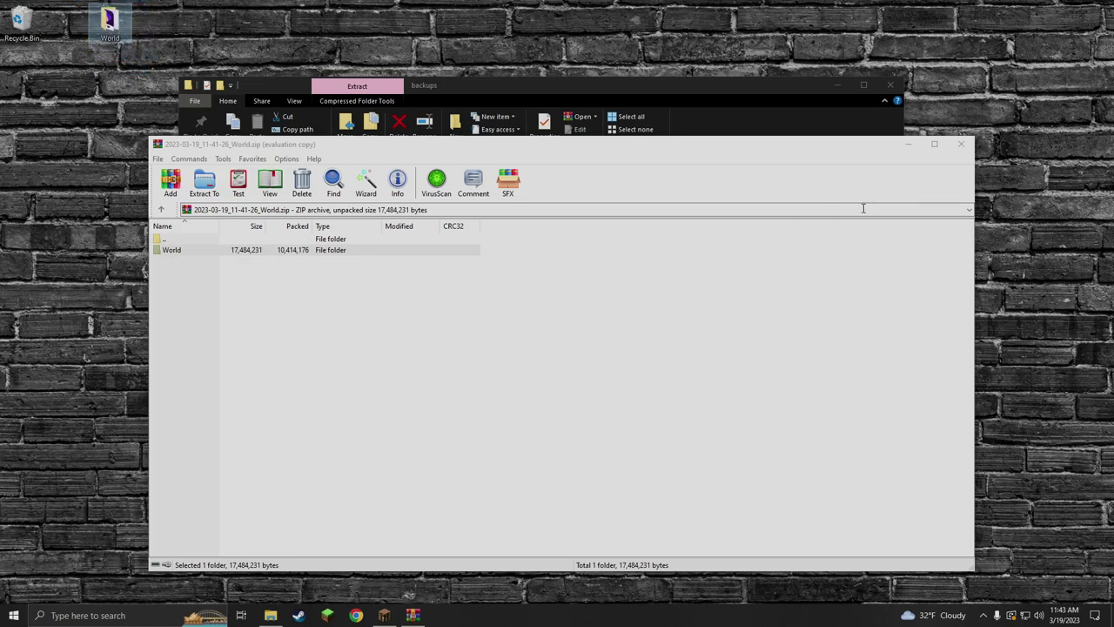
pyautogui.click(960, 144)
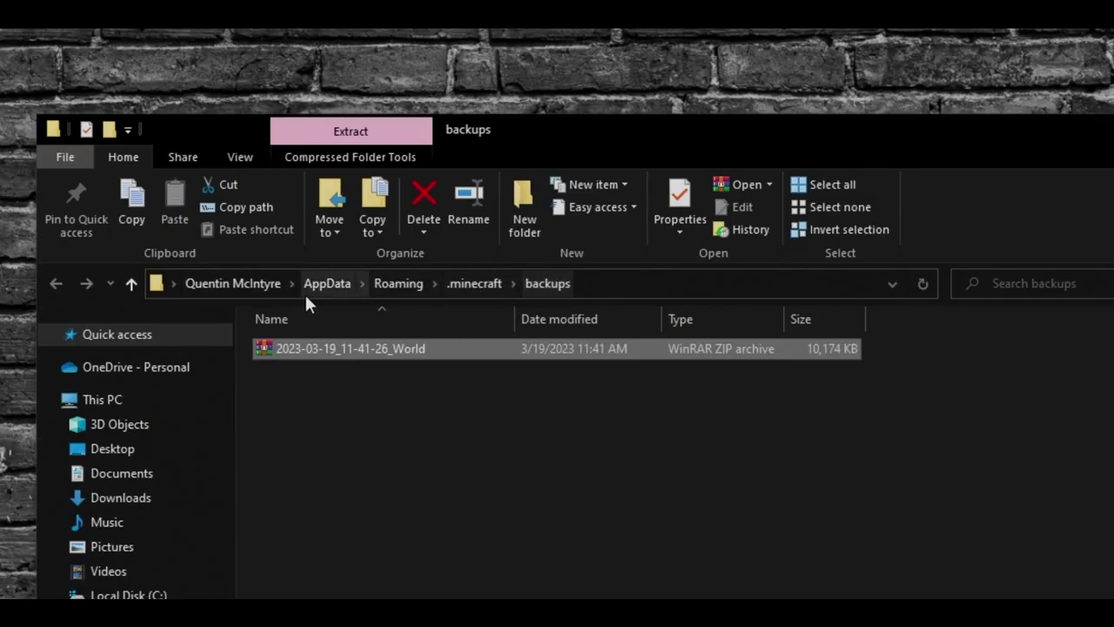
# - Reach the .minecraft saves folder through %appdata%, closing the duplicate Explorer window
pyautogui.click(480, 287)
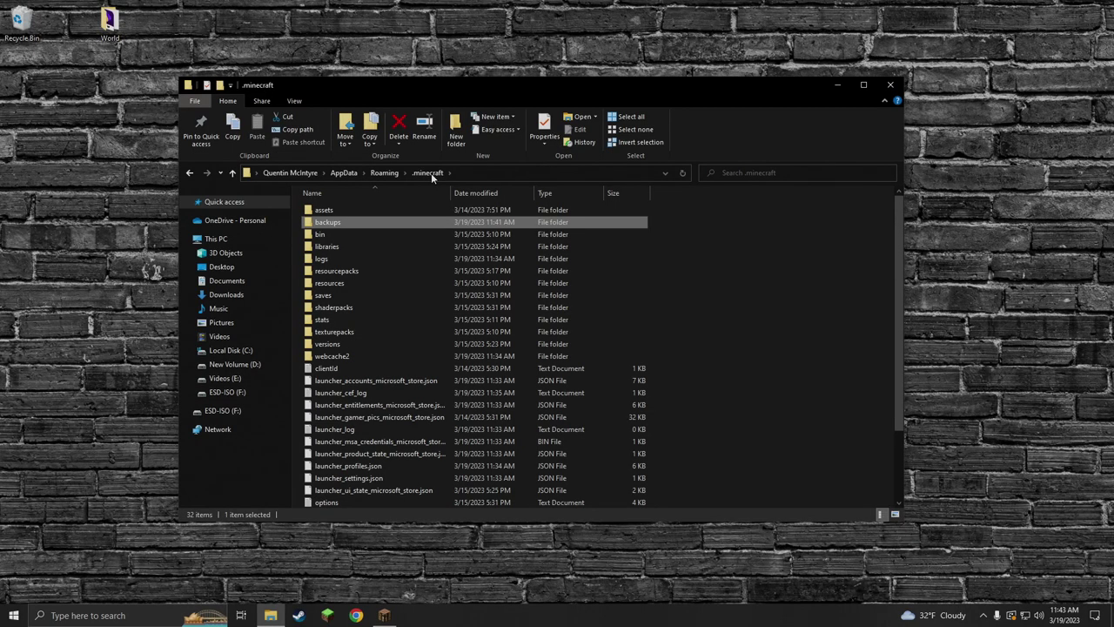
pyautogui.click(155, 619)
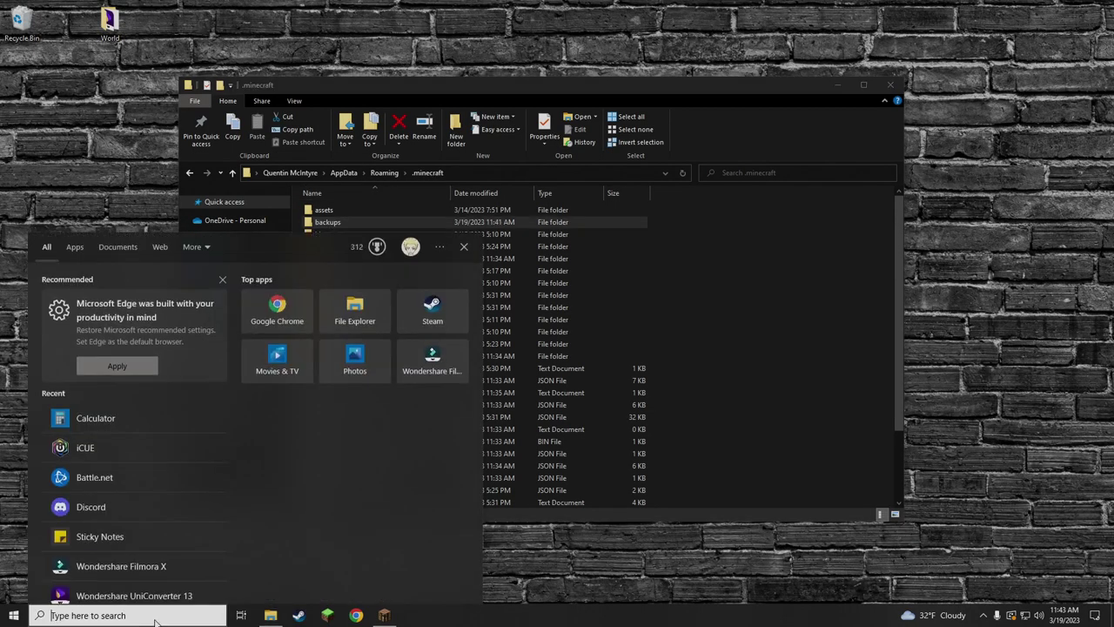
pyautogui.write('%appdata%')
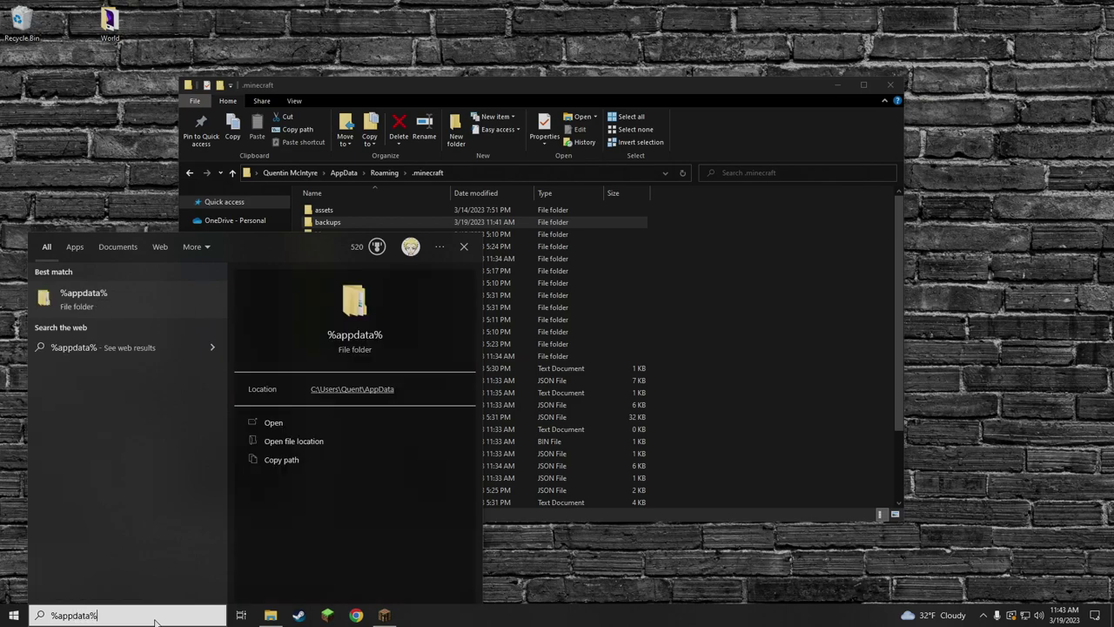
pyautogui.press('Return')
pyautogui.doubleClick(343, 225)
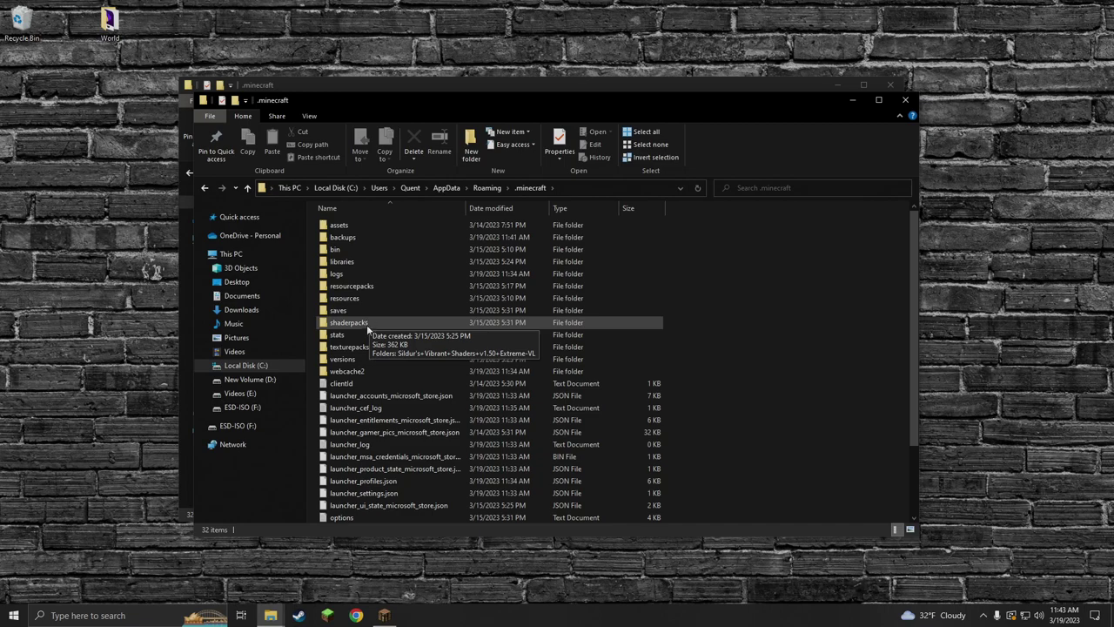
pyautogui.click(905, 99)
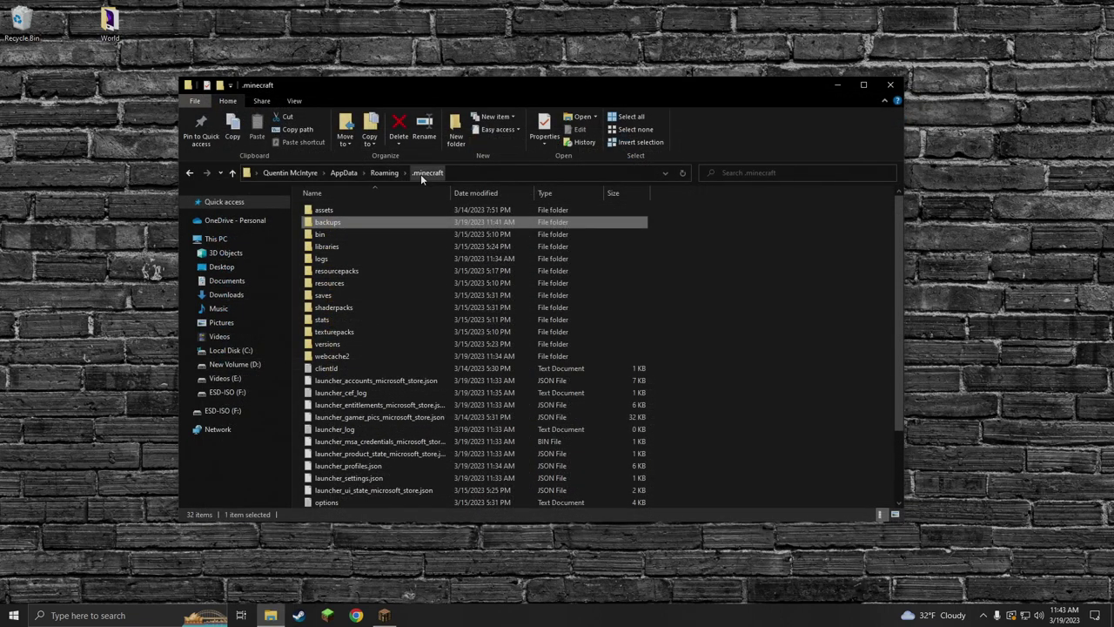
pyautogui.doubleClick(375, 295)
pyautogui.click(363, 235)
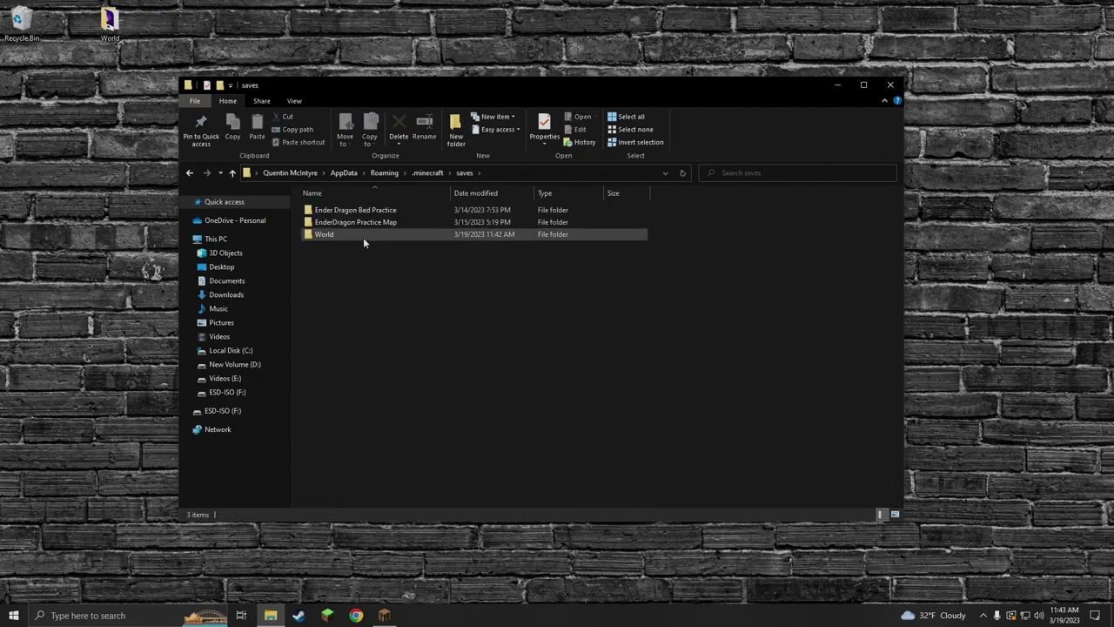
pyautogui.moveTo(378, 84); pyautogui.dragTo(488, 36)
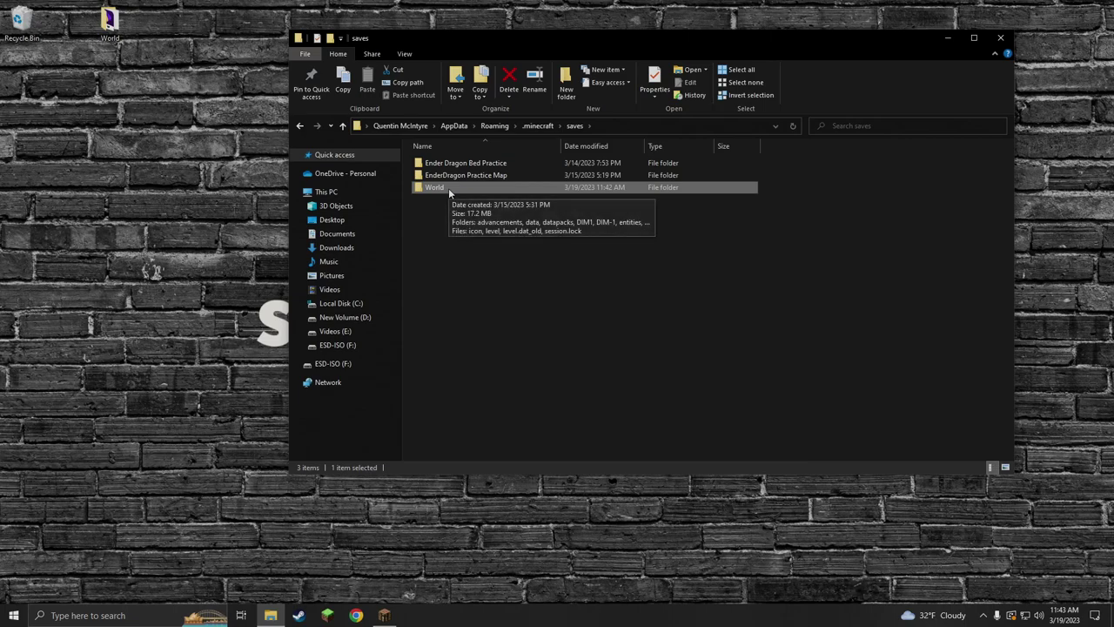
pyautogui.rightClick(449, 188)
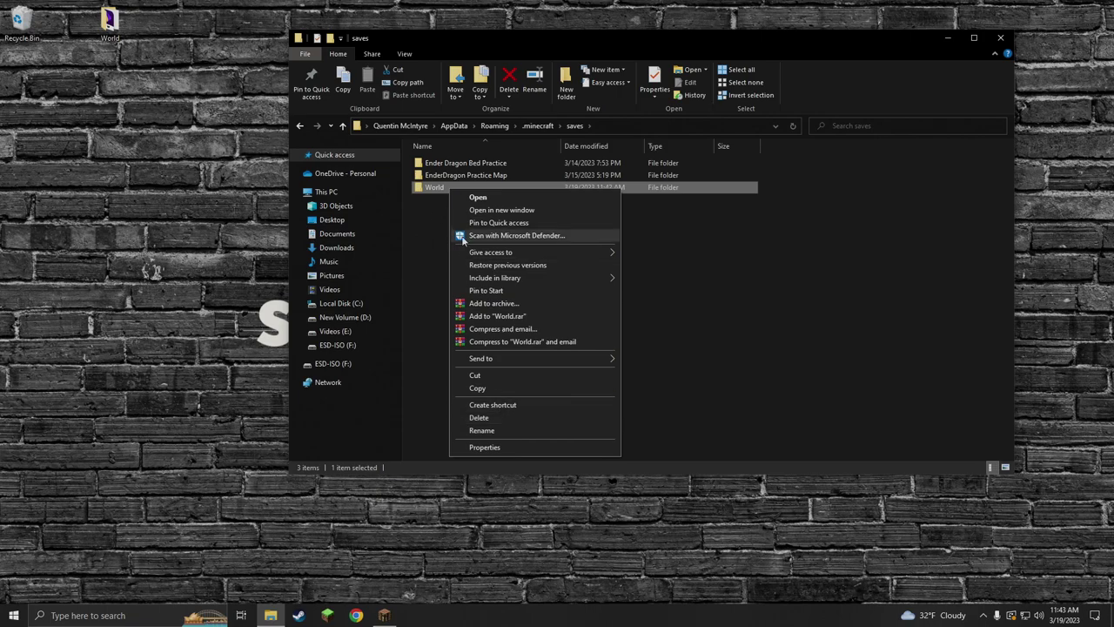
pyautogui.click(450, 184)
pyautogui.moveTo(450, 185); pyautogui.dragTo(374, 246)
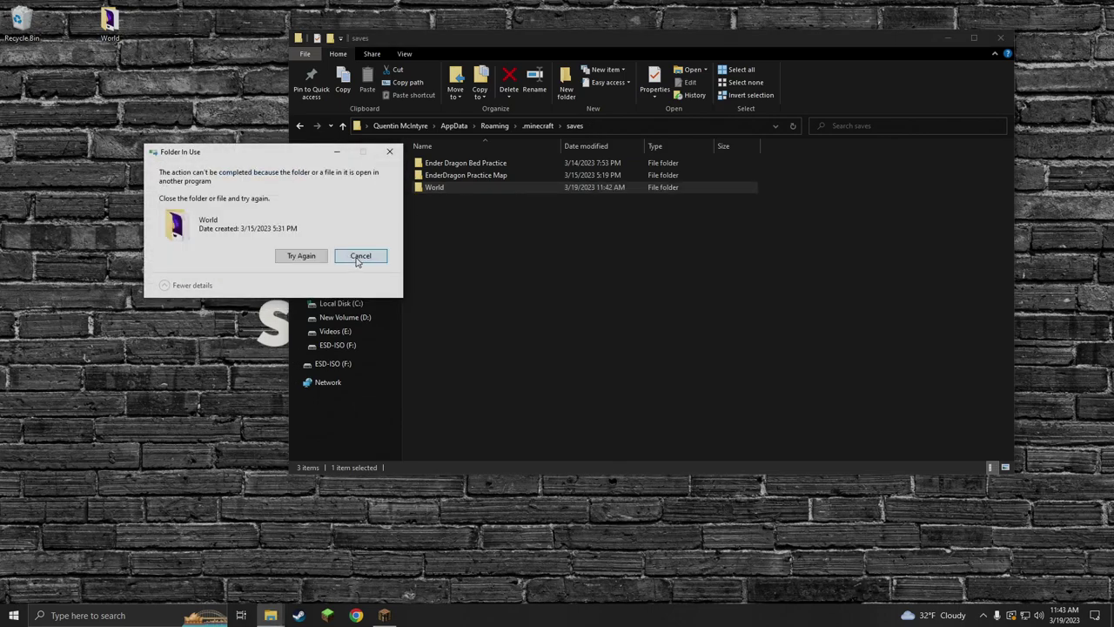
pyautogui.click(358, 258)
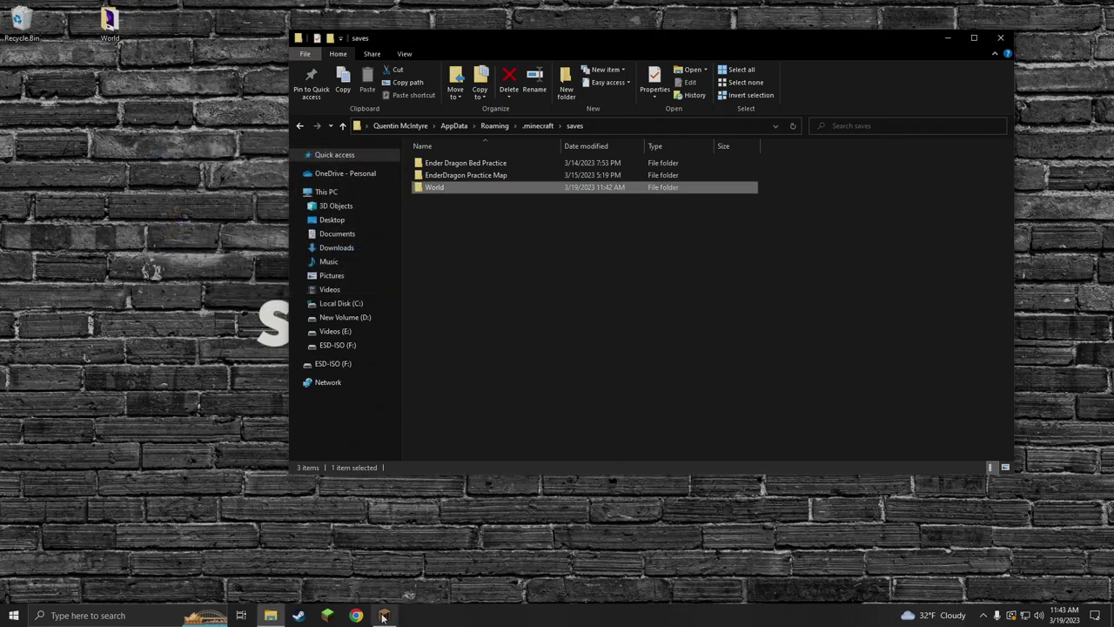
pyautogui.click(504, 236)
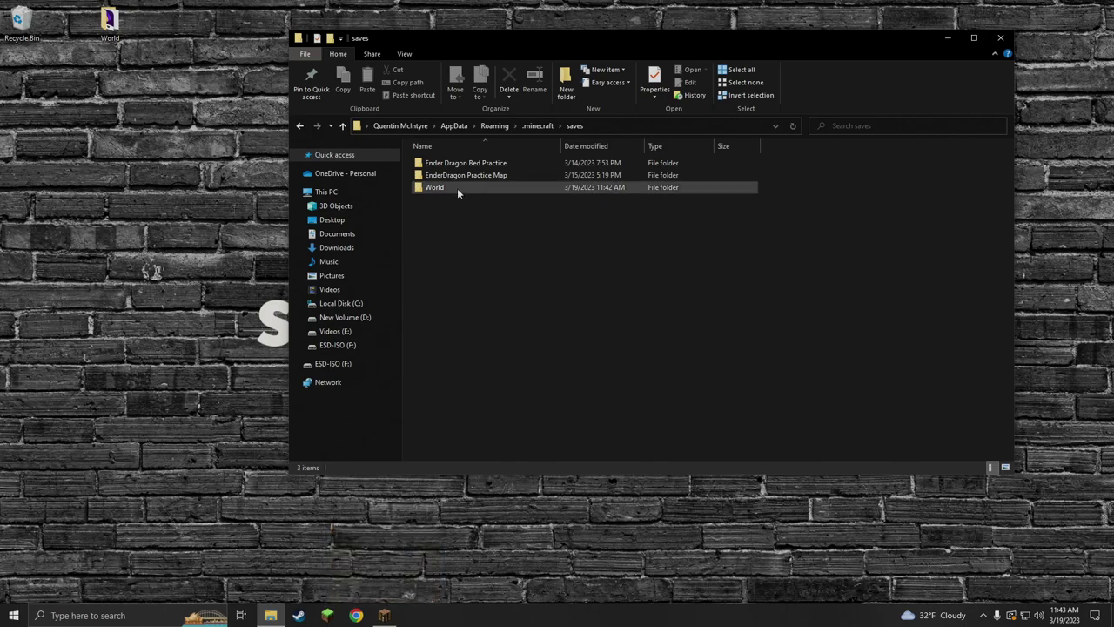
pyautogui.click(444, 190)
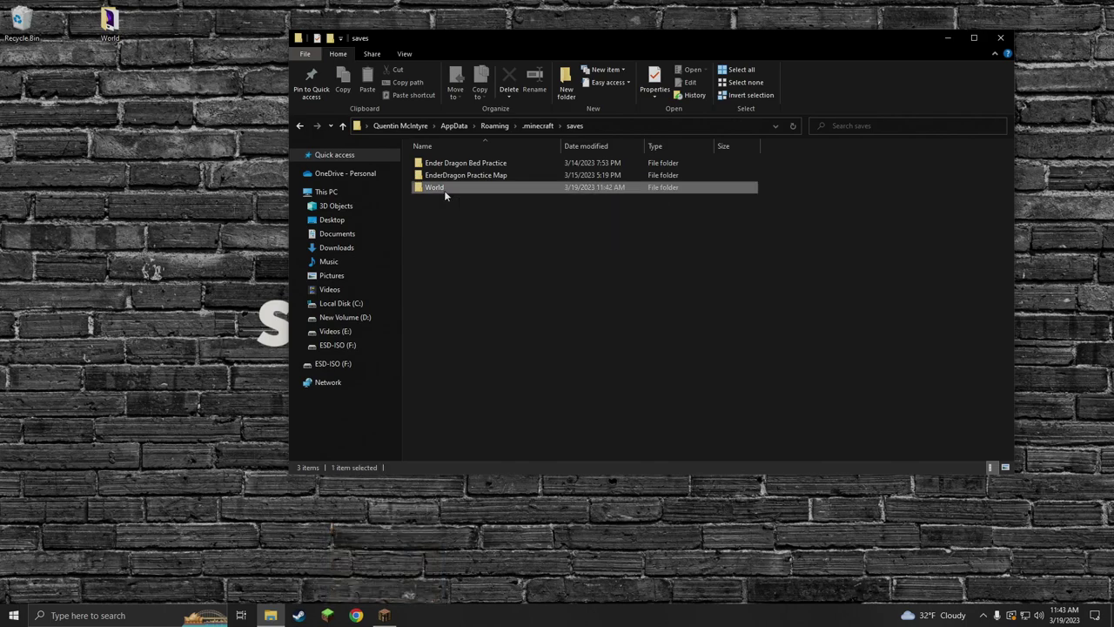
pyautogui.click(488, 212)
pyautogui.moveTo(110, 22); pyautogui.dragTo(485, 221)
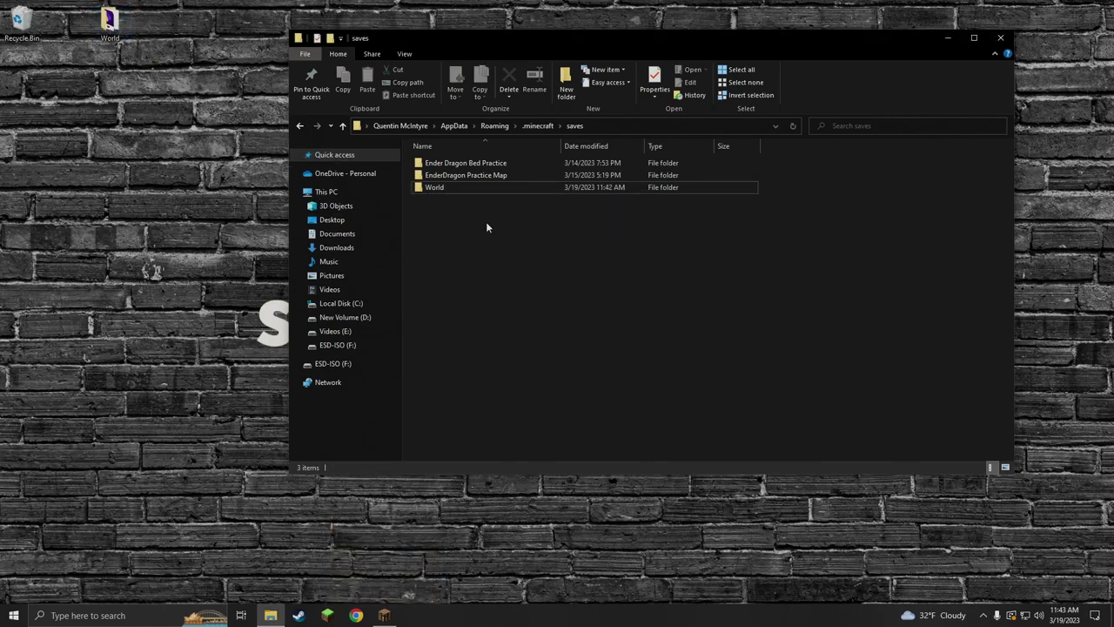
# - Rename the desktop World copy to 'World Backup' and move it into the saves folder
pyautogui.click(674, 154)
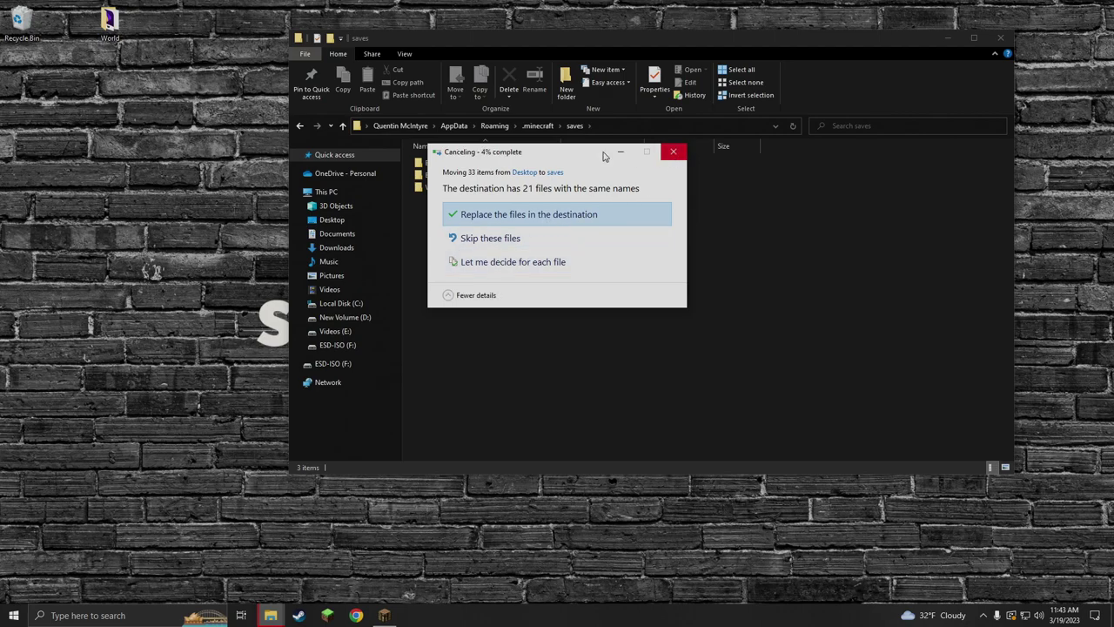
pyautogui.rightClick(112, 35)
pyautogui.click(174, 247)
pyautogui.press('End')
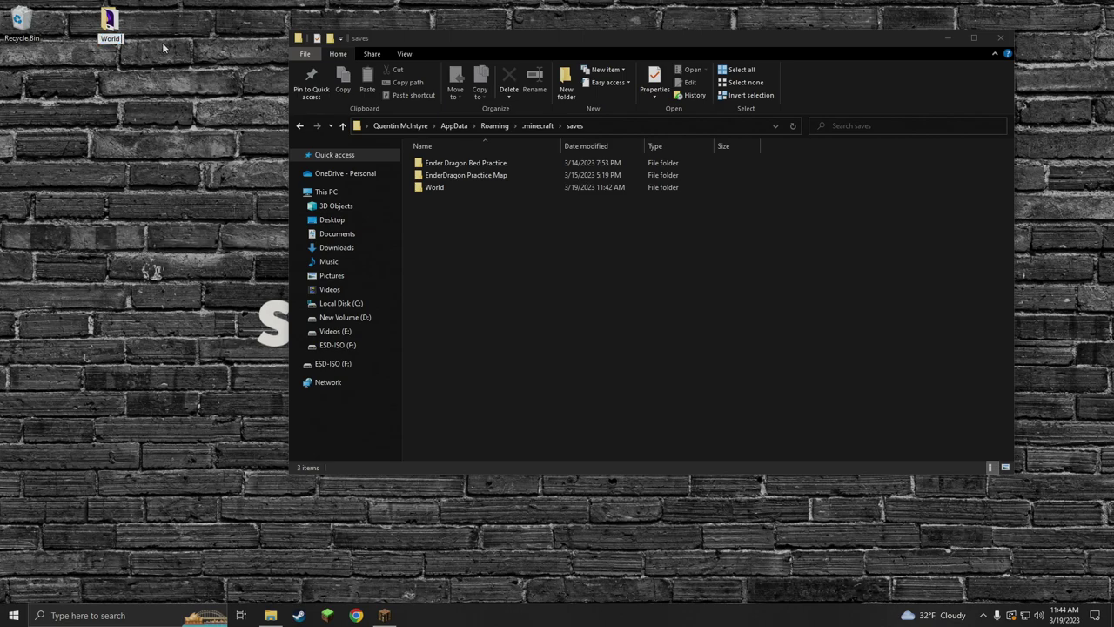
pyautogui.write('Backup')
pyautogui.press('Return')
pyautogui.moveTo(109, 27); pyautogui.dragTo(533, 247)
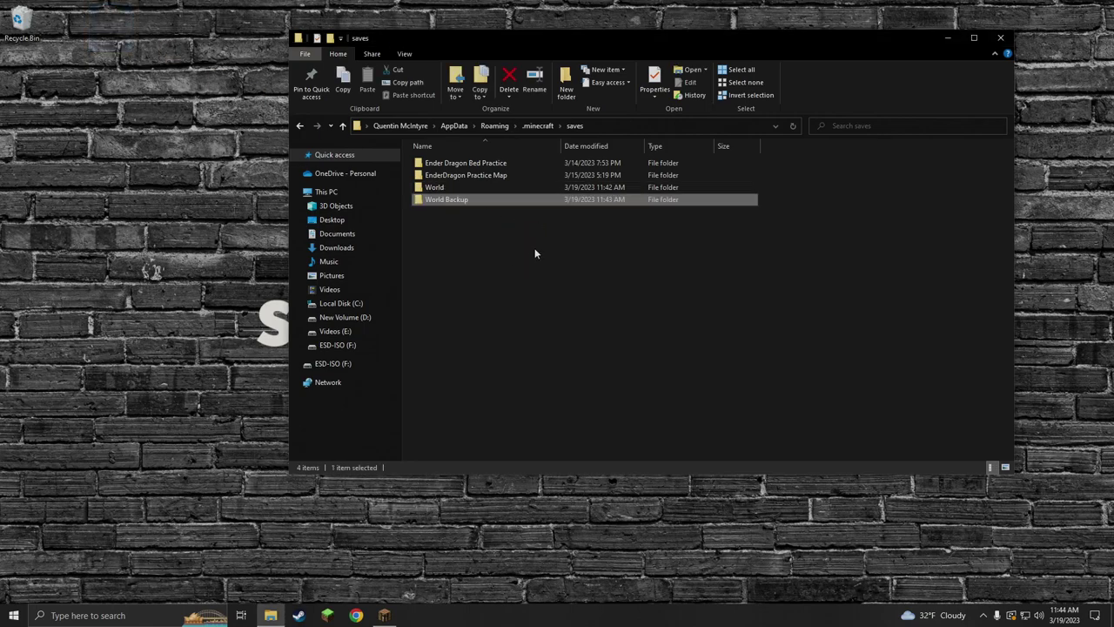
pyautogui.click(525, 250)
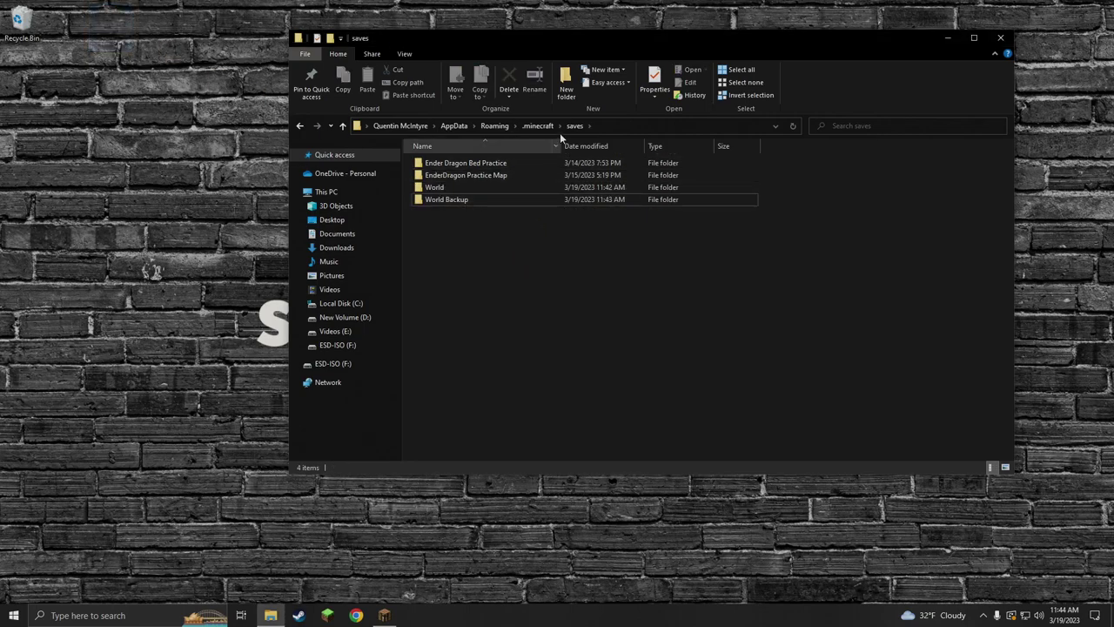
# - Close Explorer and return Minecraft from the world editing screen to the title screen
pyautogui.click(1000, 37)
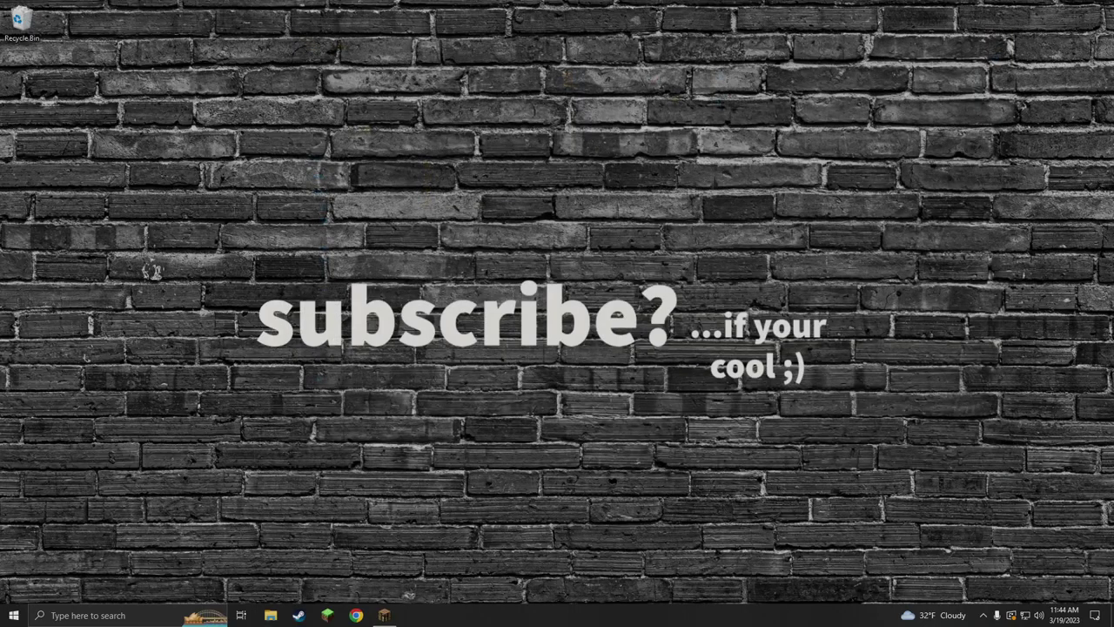
pyautogui.click(384, 615)
pyautogui.click(636, 427)
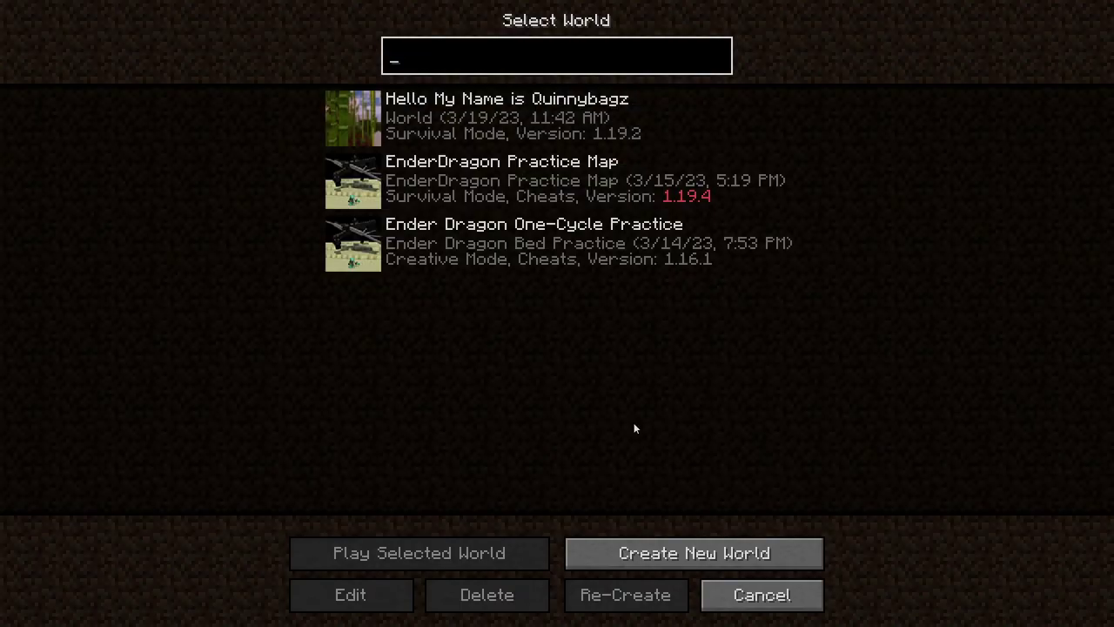
pyautogui.click(802, 597)
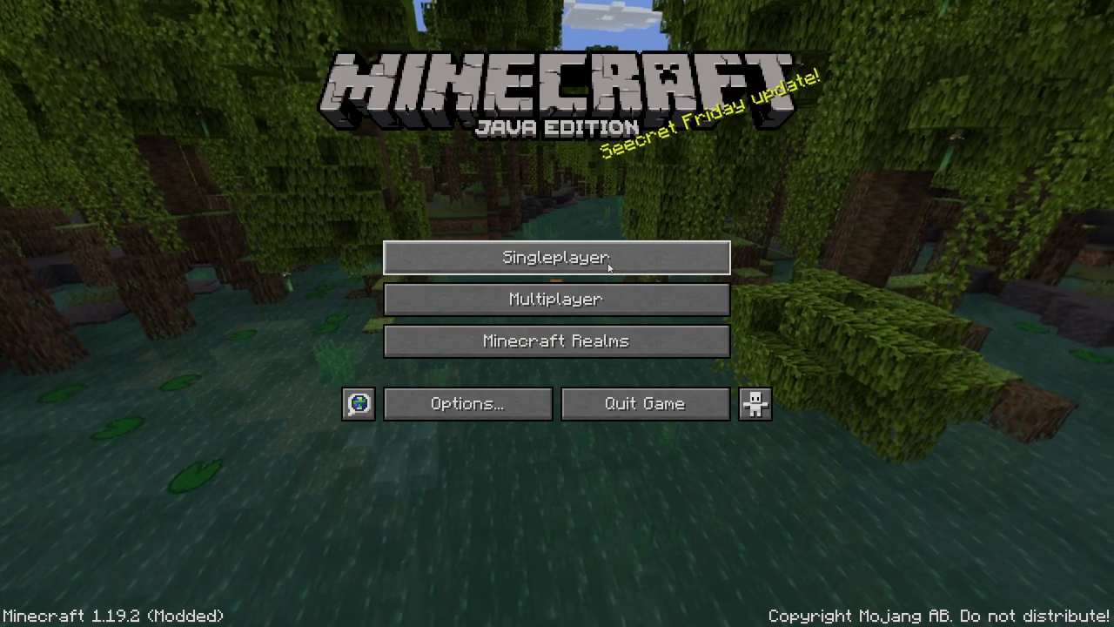
# - Load the World Backup world from the singleplayer world list
pyautogui.click(609, 268)
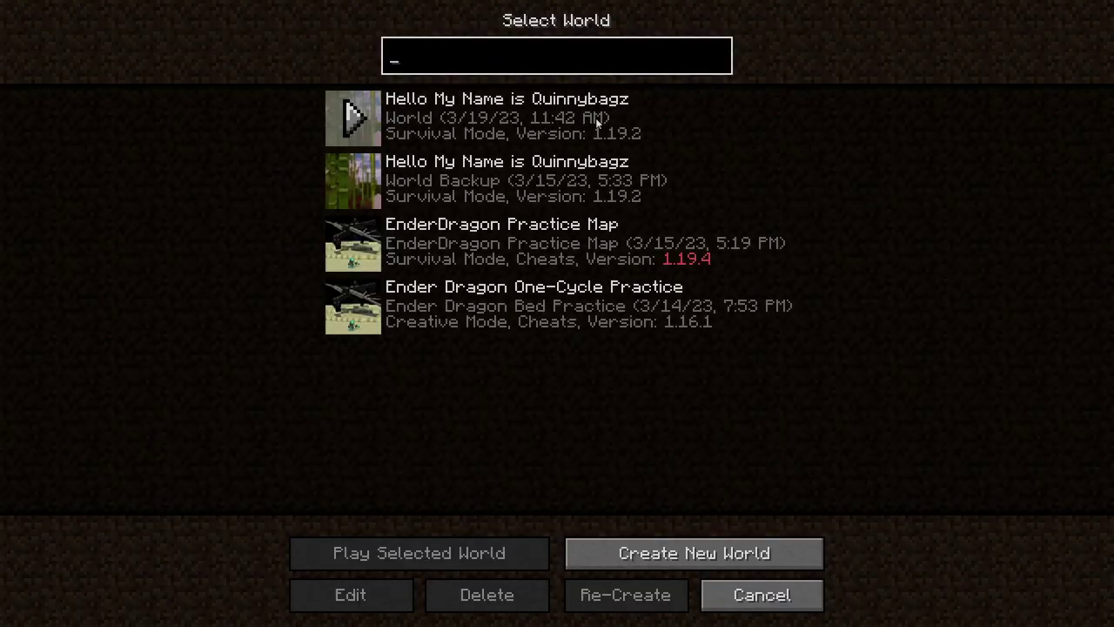
pyautogui.click(493, 191)
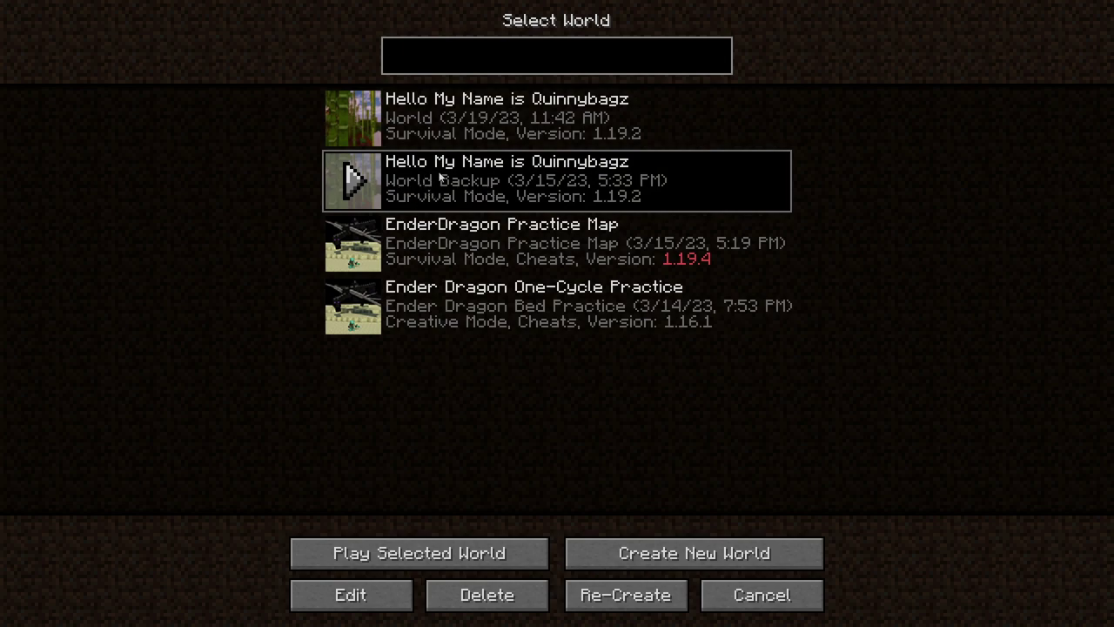
pyautogui.doubleClick(540, 185)
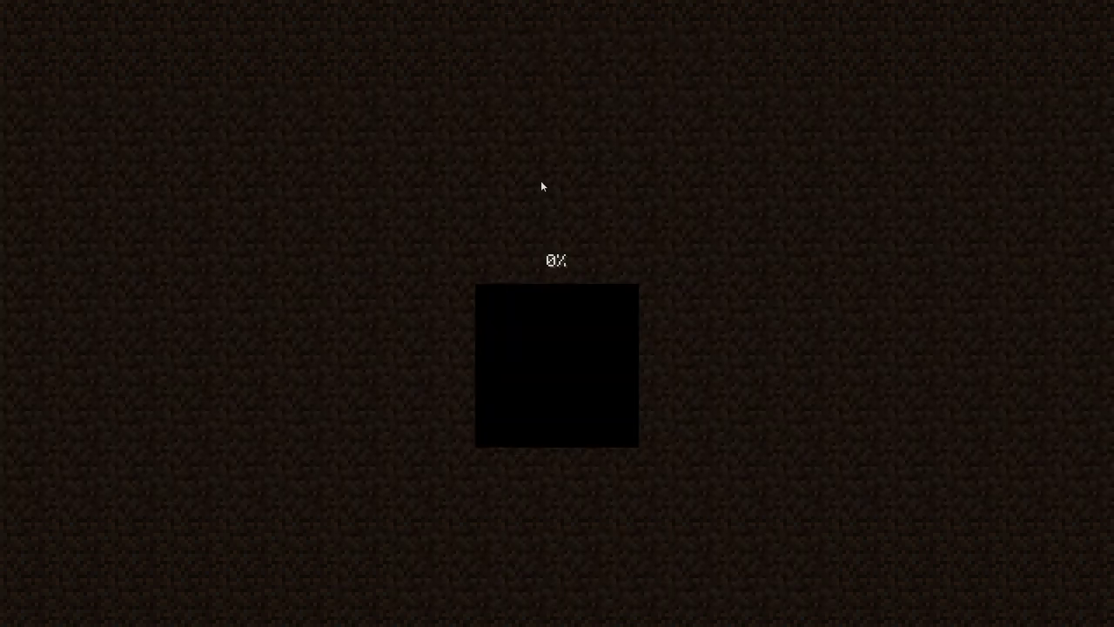